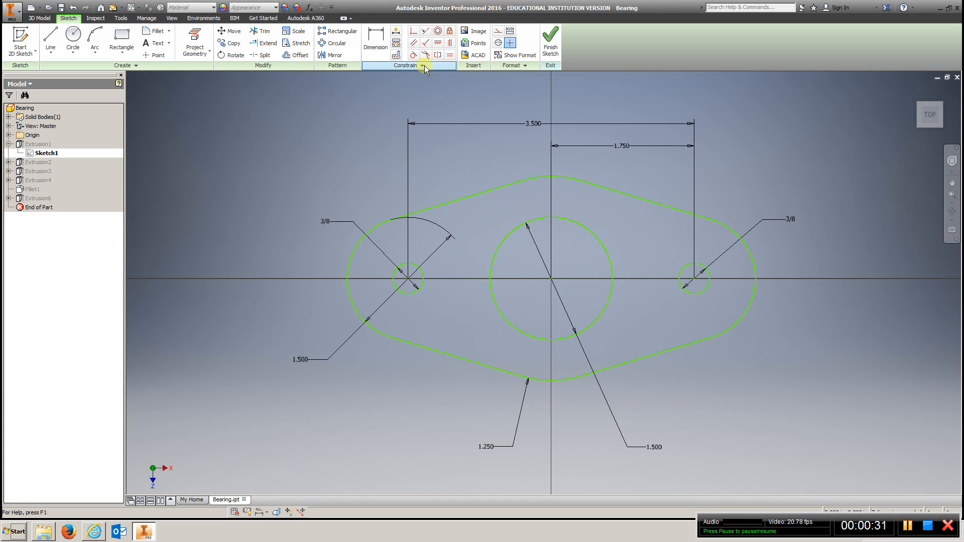
pyautogui.press('d')
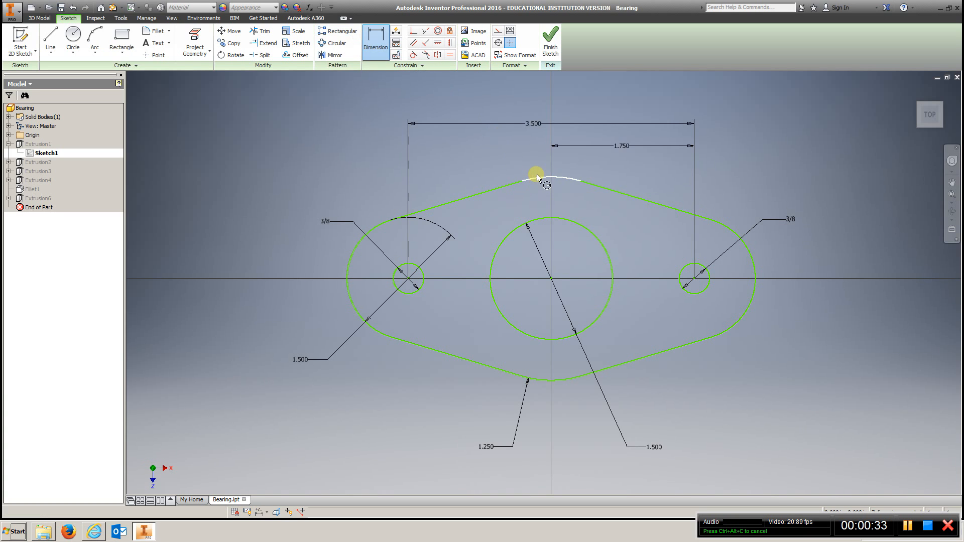
pyautogui.click(538, 180)
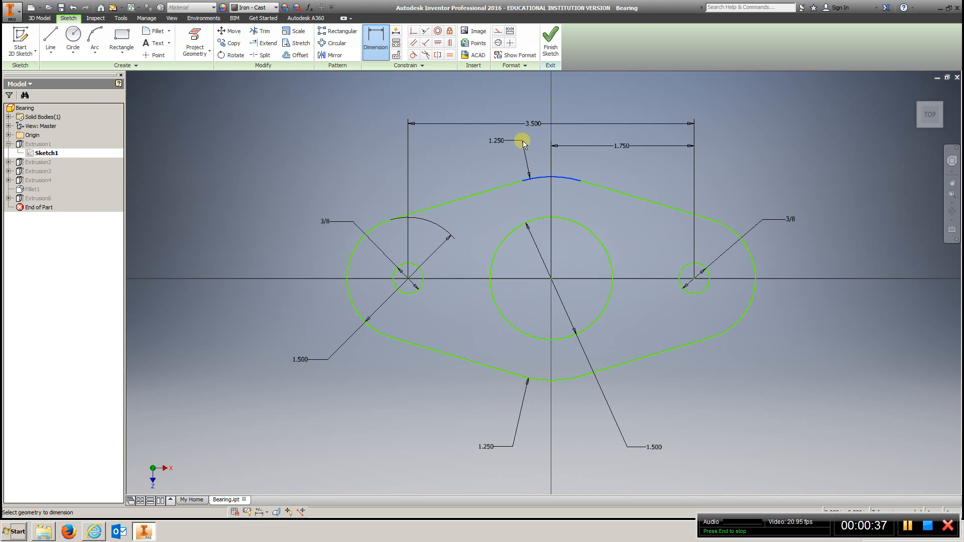
pyautogui.press('Escape')
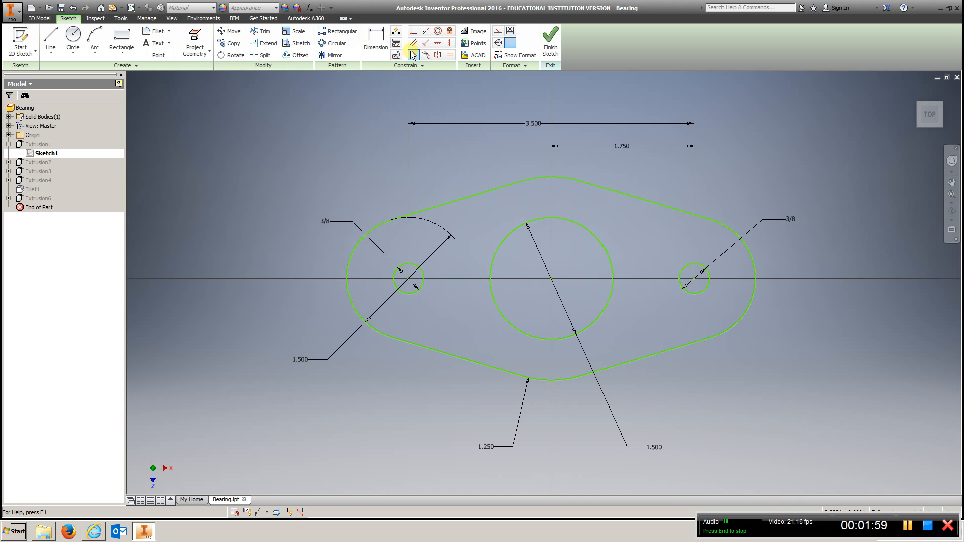
pyautogui.click(375, 41)
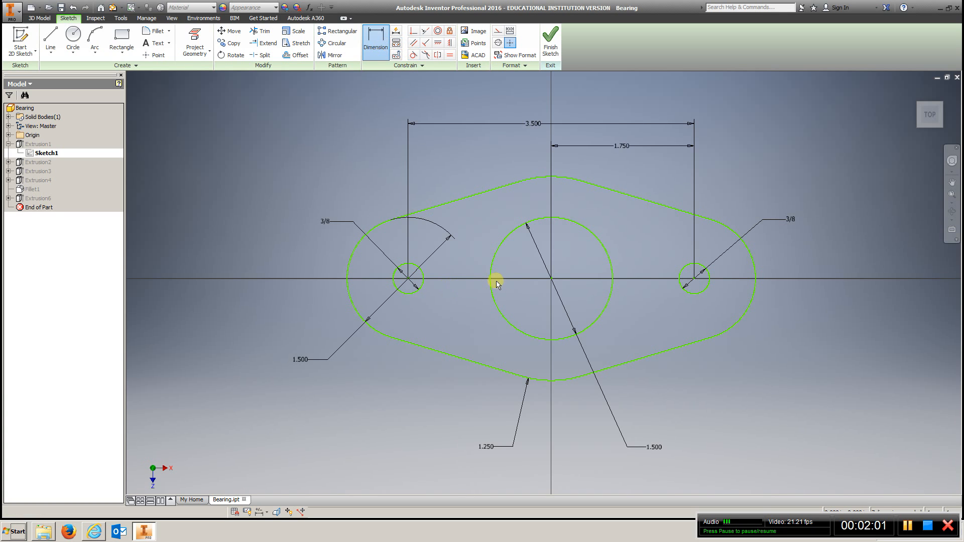
pyautogui.click(550, 278)
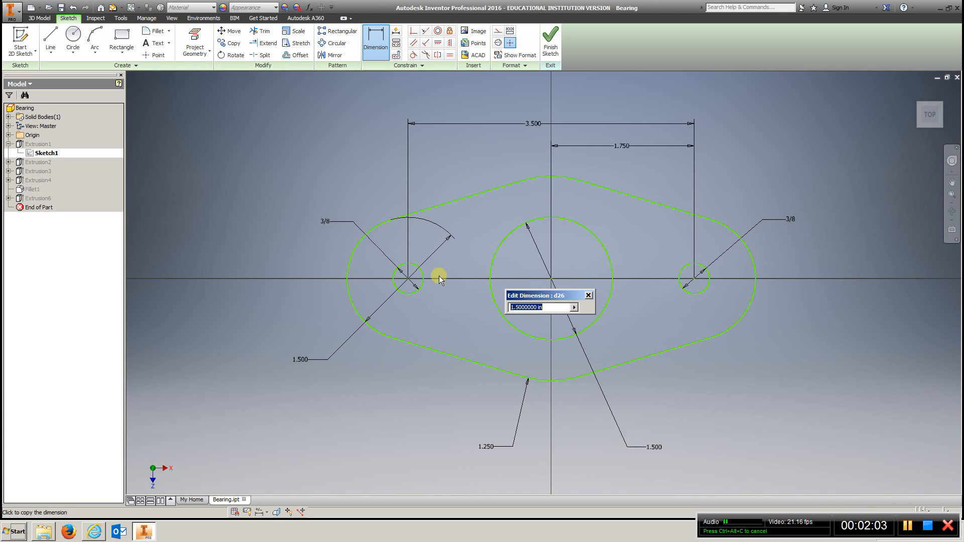
pyautogui.click(410, 283)
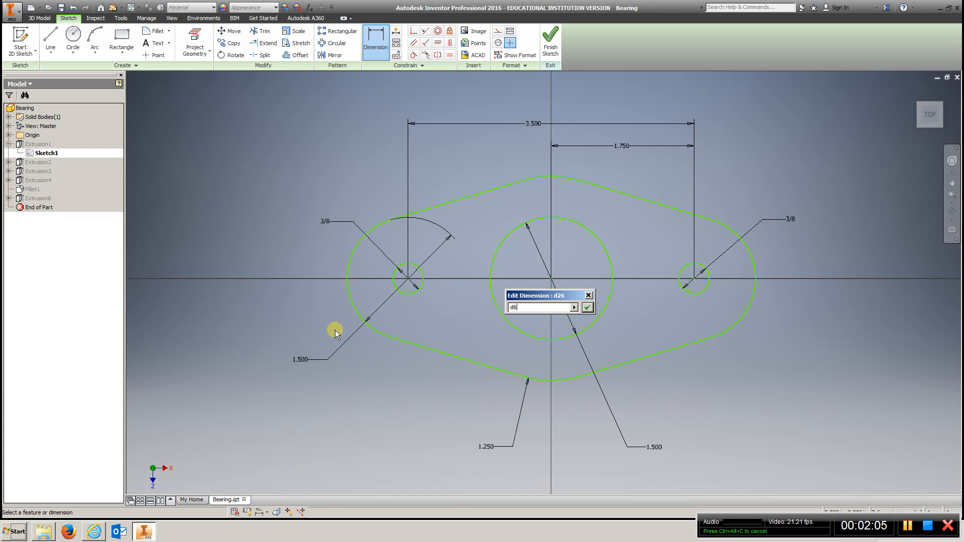
pyautogui.press('Escape')
pyautogui.press('Escape')
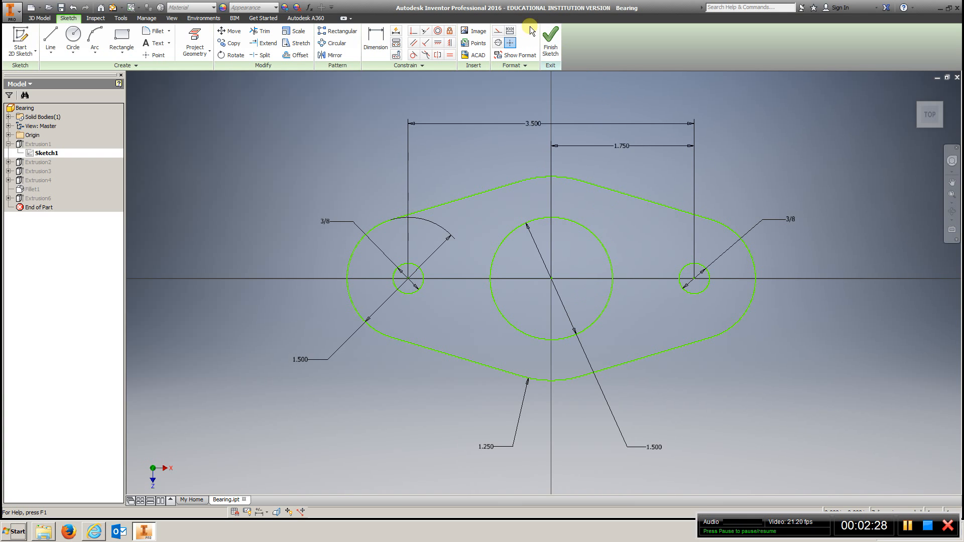
# Finish the base flange sketch and review the extrude settings of Extrusion1.
pyautogui.click(550, 40)
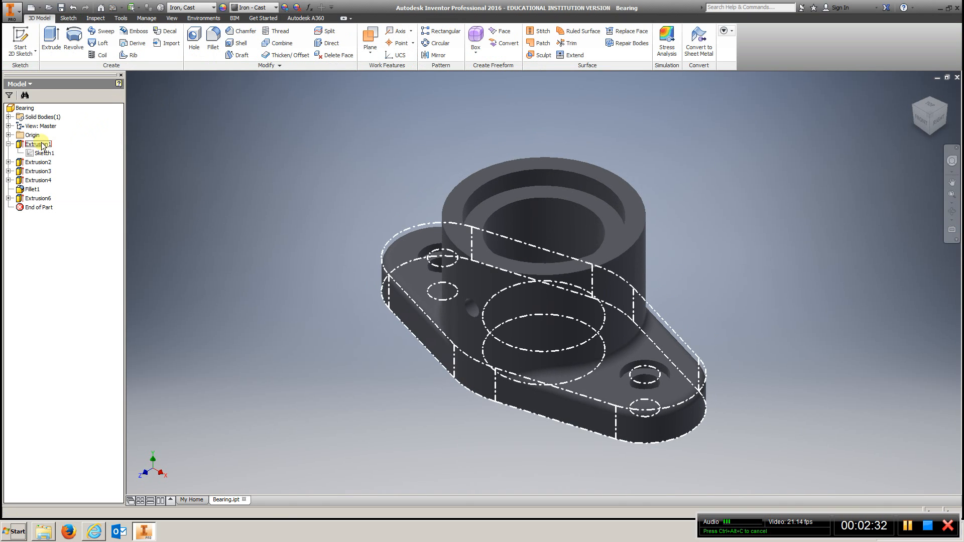
pyautogui.rightClick(40, 147)
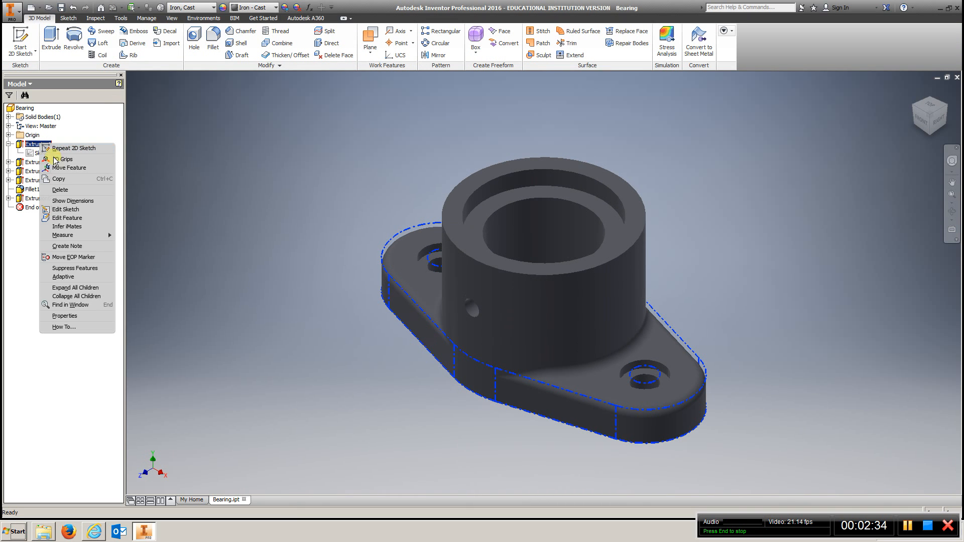
pyautogui.click(79, 216)
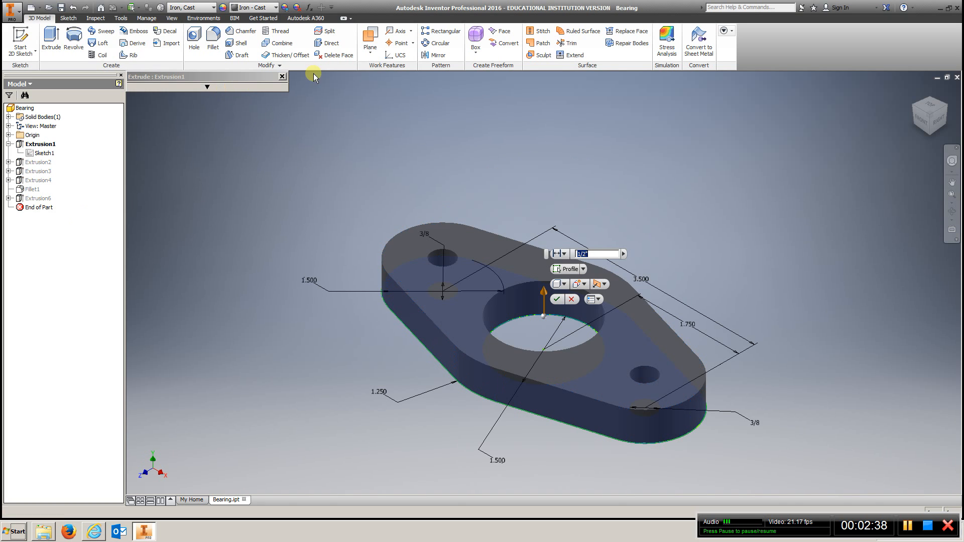
pyautogui.click(282, 76)
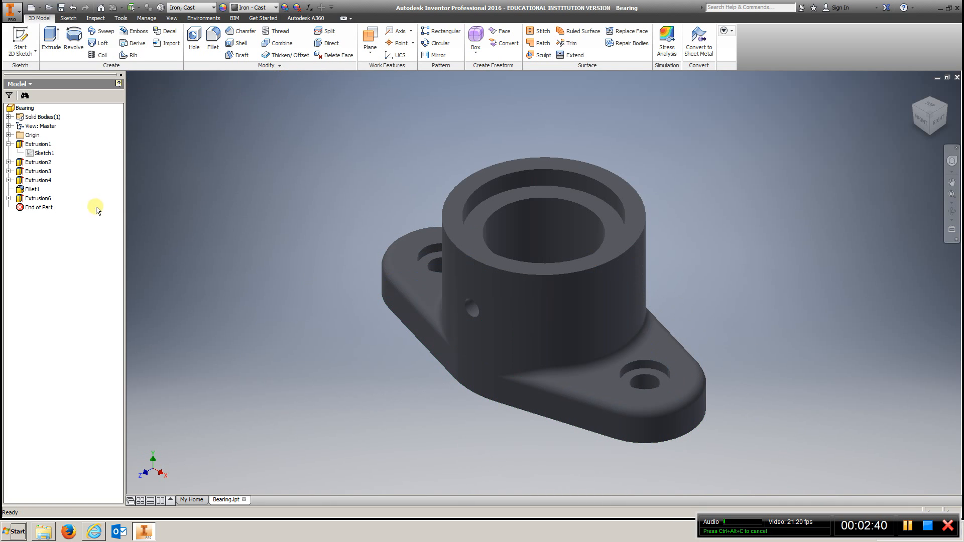
# Open Sketch2 under Extrusion2 to examine the circles around the two mounting holes, and exit the sketch.
pyautogui.click(9, 163)
pyautogui.click(31, 171)
pyautogui.rightClick(33, 174)
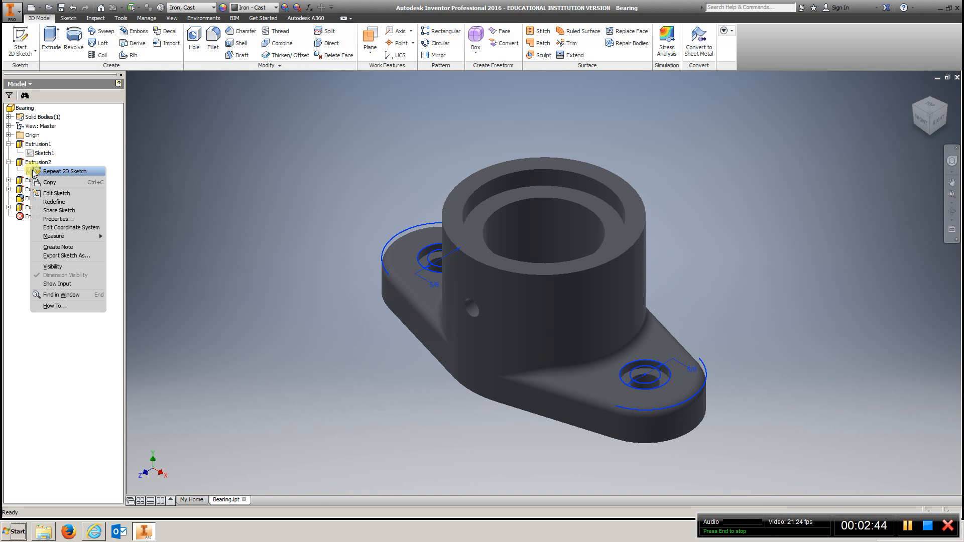
pyautogui.click(45, 193)
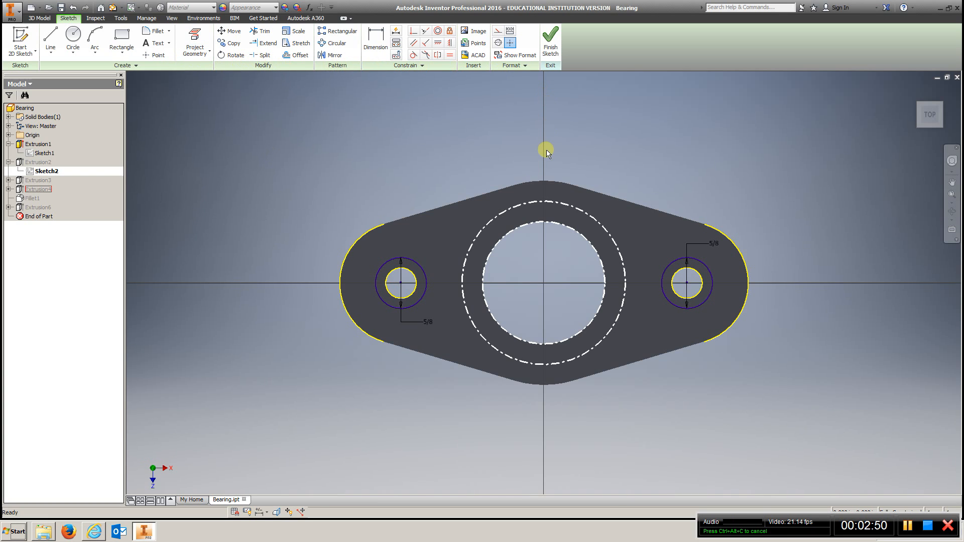
pyautogui.click(392, 279)
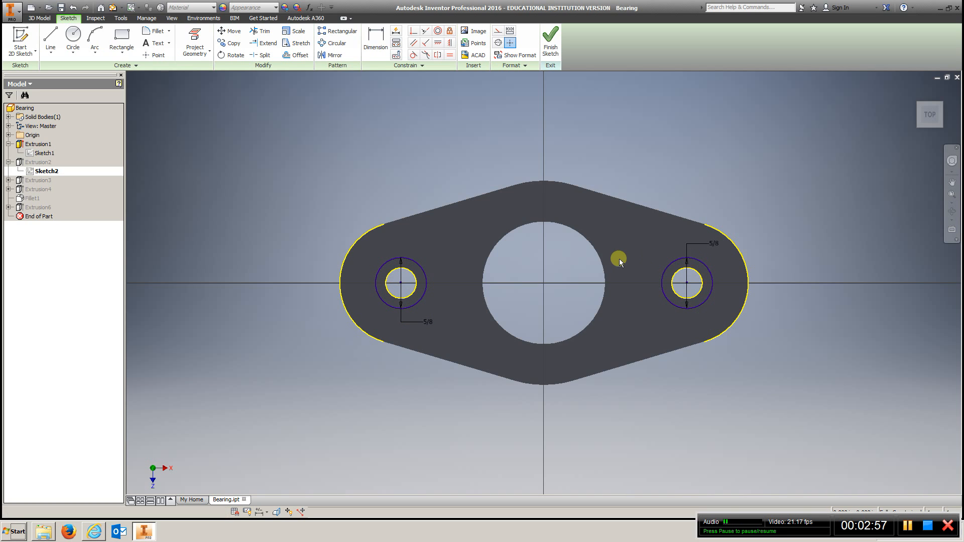
pyautogui.click(548, 38)
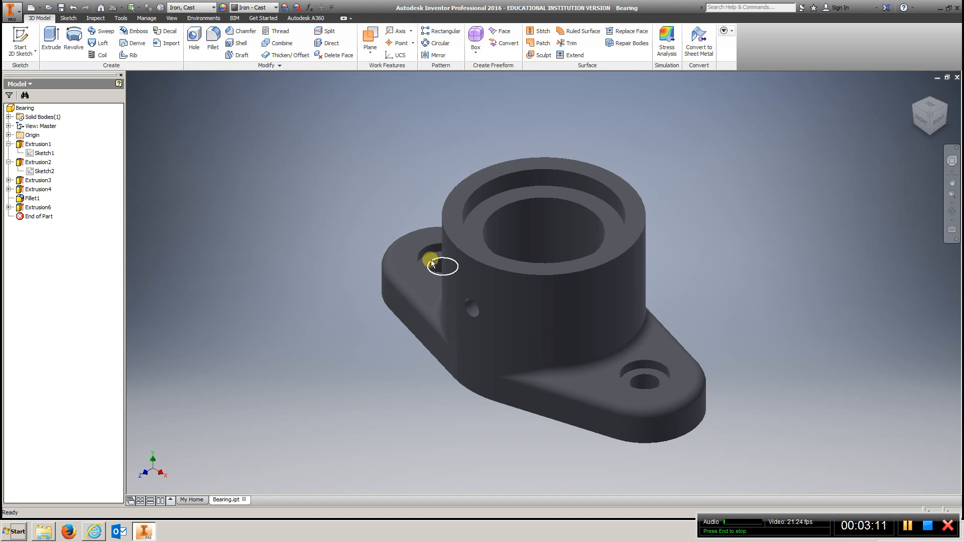
# Open Sketch3 under Extrusion3 to examine the boss's inner and outer circles, and exit the sketch.
pyautogui.moveTo(430, 255)
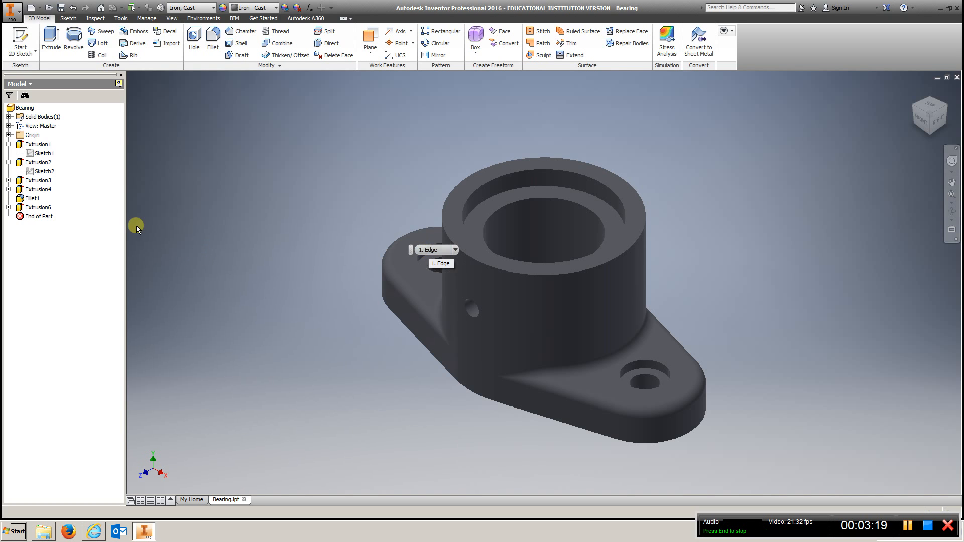
pyautogui.click(9, 180)
pyautogui.rightClick(46, 190)
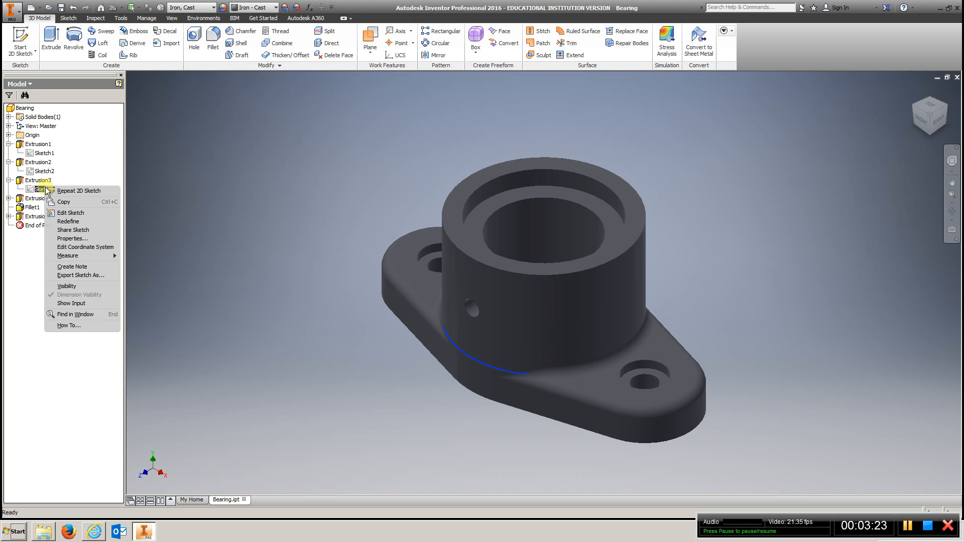
pyautogui.click(71, 212)
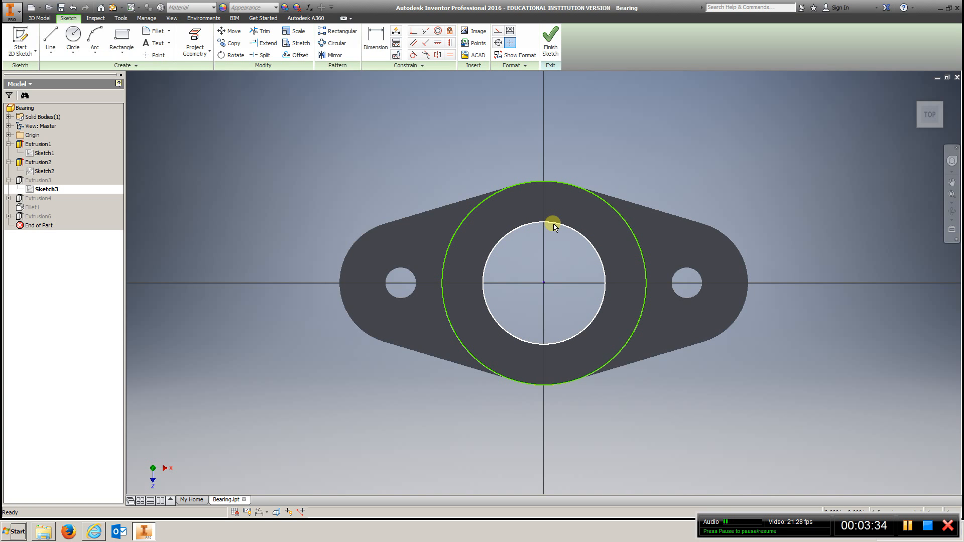
pyautogui.moveTo(554, 227)
pyautogui.click(547, 216)
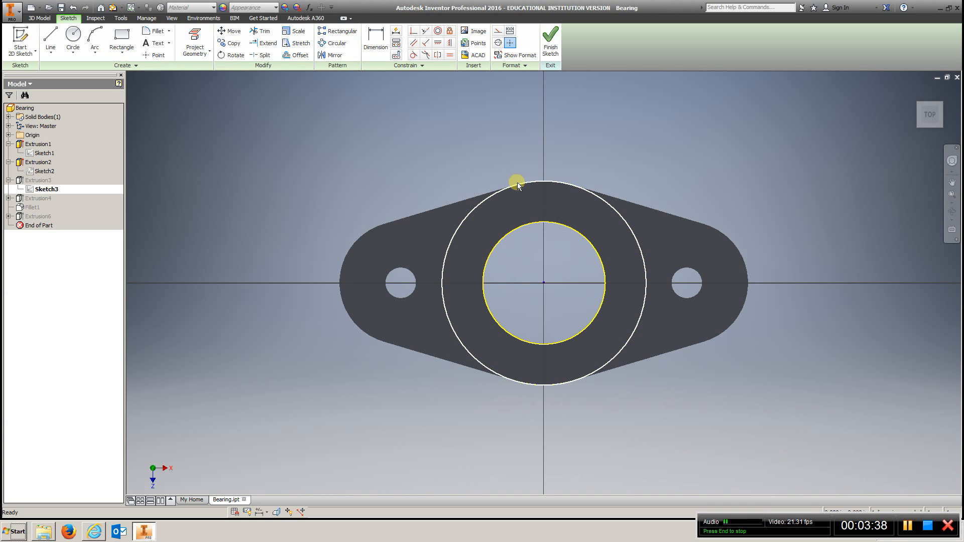
pyautogui.click(518, 187)
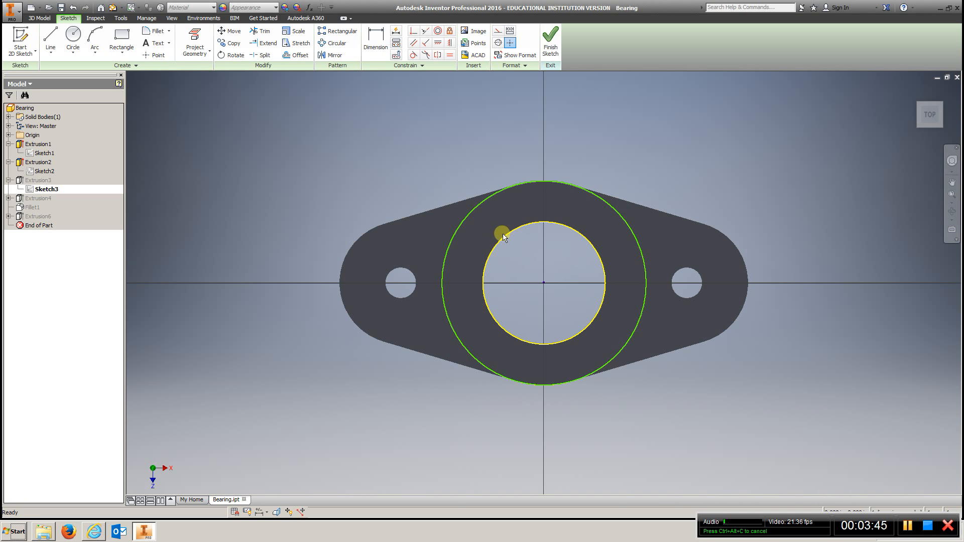
pyautogui.click(549, 36)
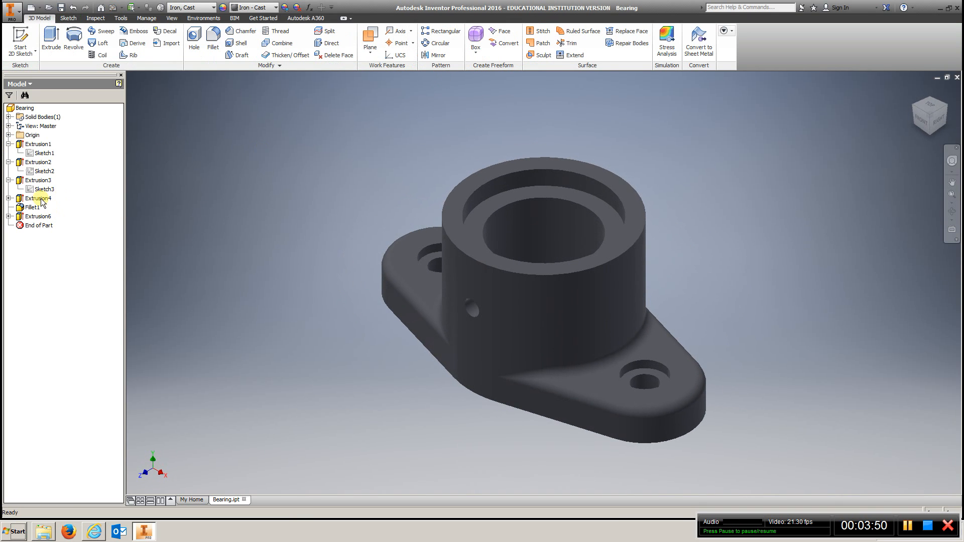
# Review the extrude settings of the cylindrical boss, Extrusion3, and close them.
pyautogui.rightClick(29, 180)
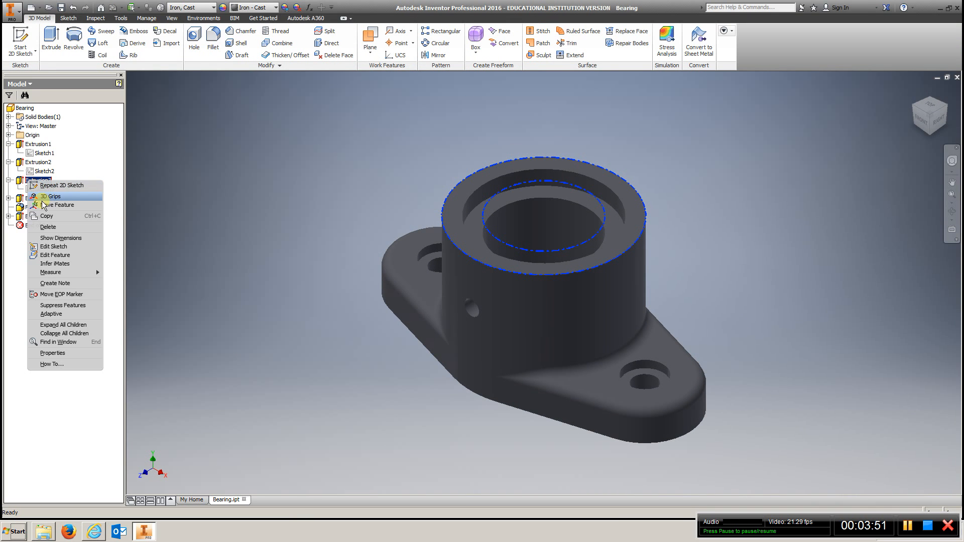
pyautogui.click(68, 255)
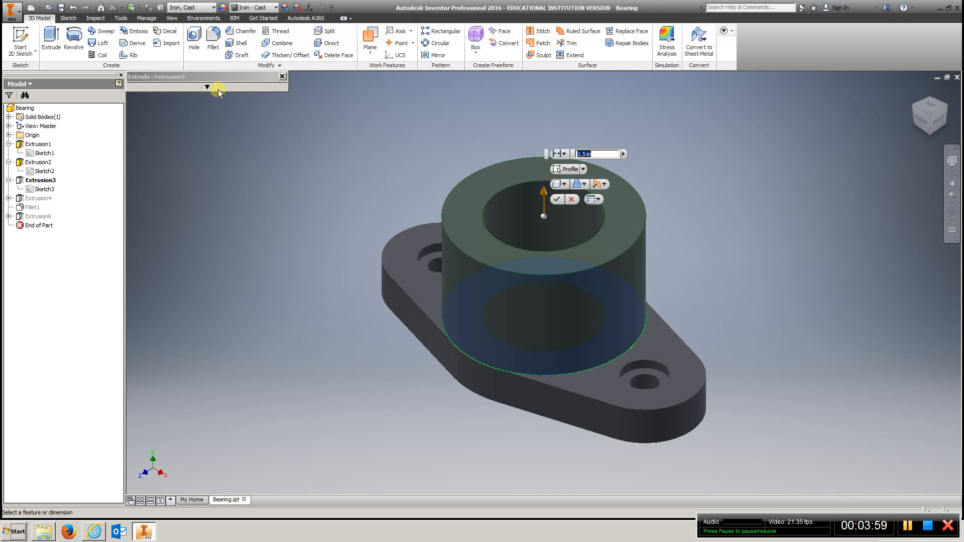
pyautogui.click(287, 76)
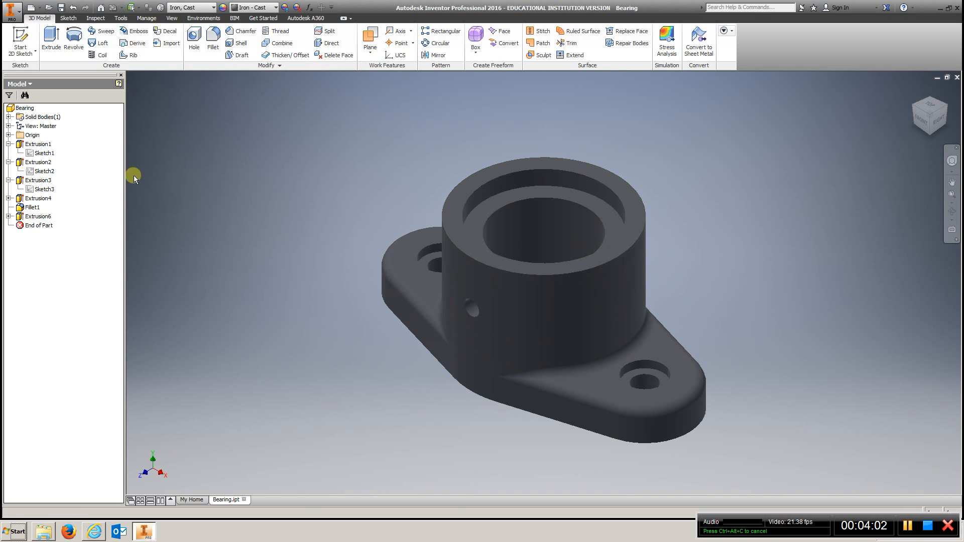
# Open Sketch4 under Extrusion4 to examine the recess circle and its diameter dimension, and exit the sketch.
pyautogui.click(9, 198)
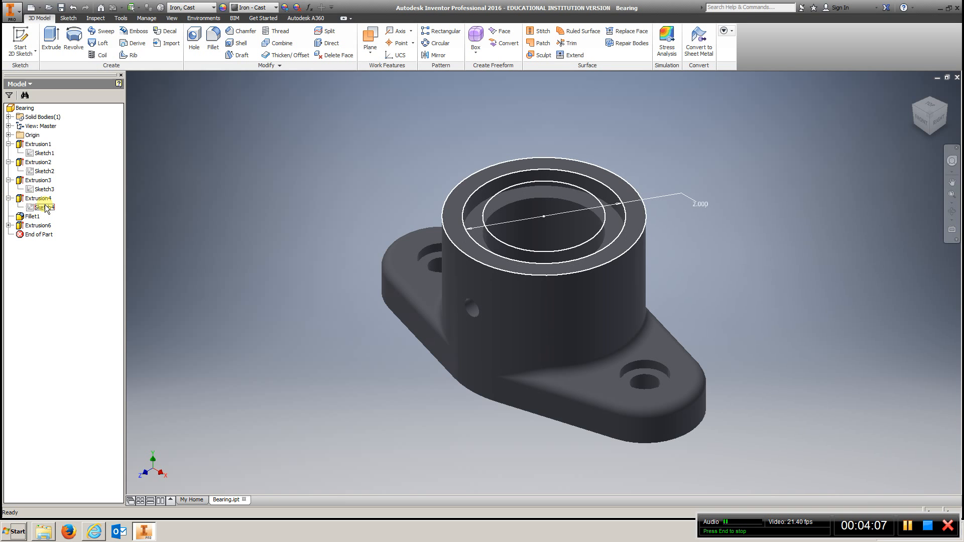
pyautogui.rightClick(47, 207)
pyautogui.click(66, 231)
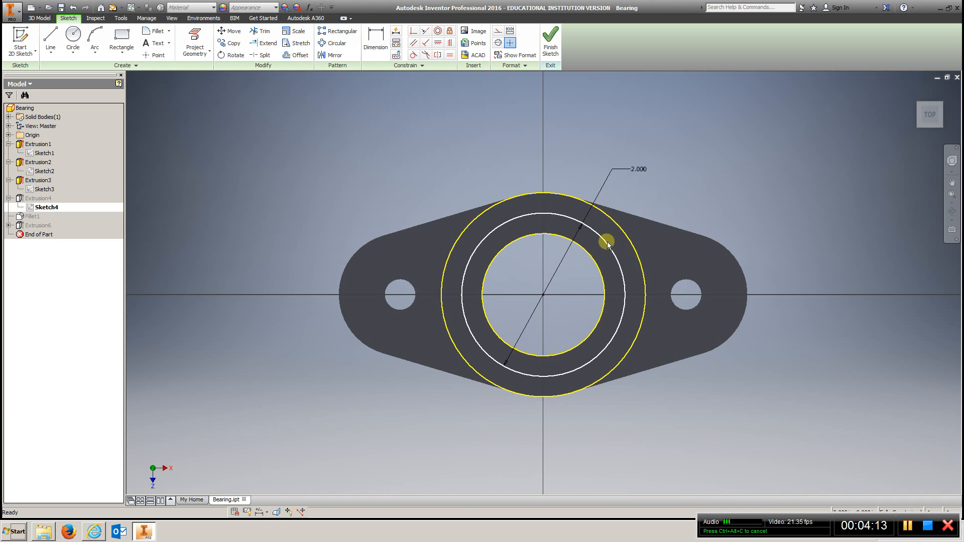
pyautogui.keyDown('ctrl'); pyautogui.click(590, 259); pyautogui.keyUp('ctrl')
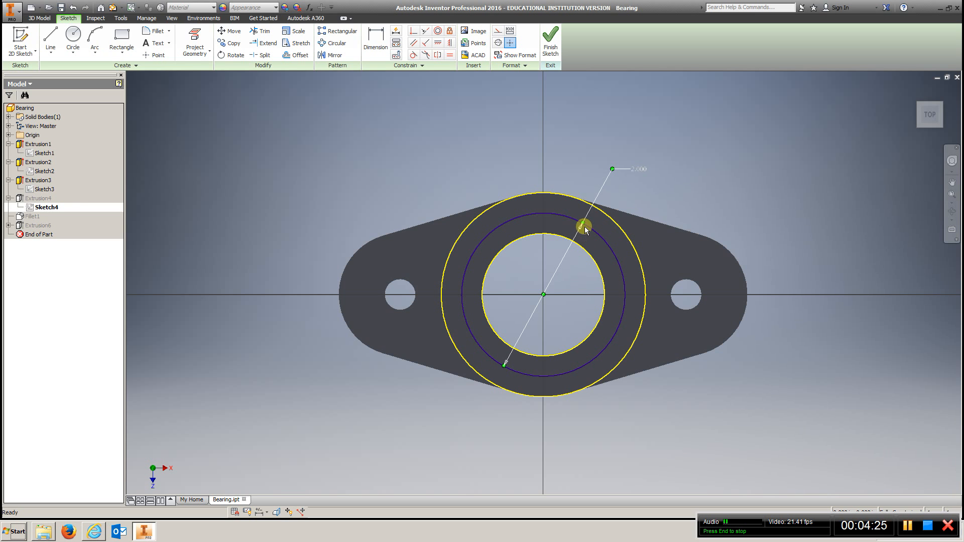
pyautogui.click(549, 39)
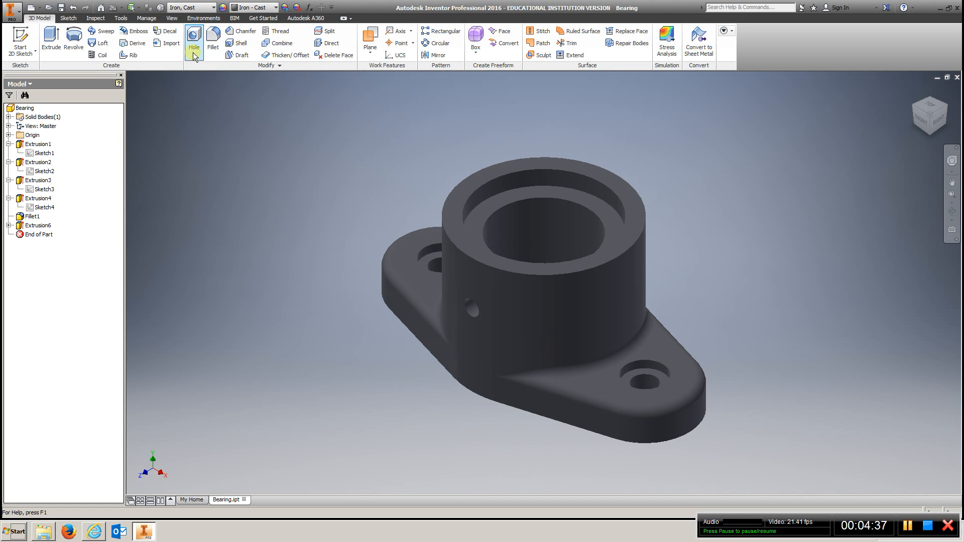
pyautogui.click(211, 46)
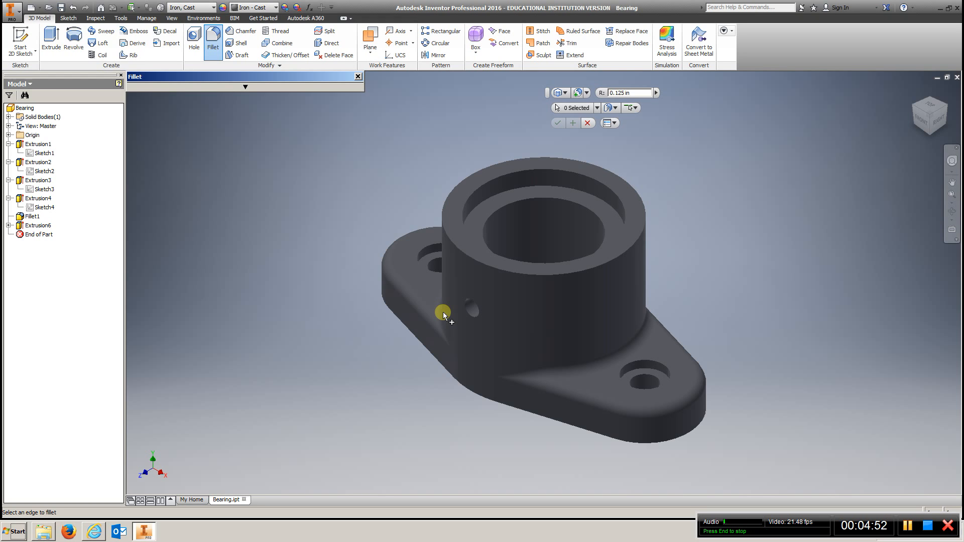
pyautogui.click(7, 227)
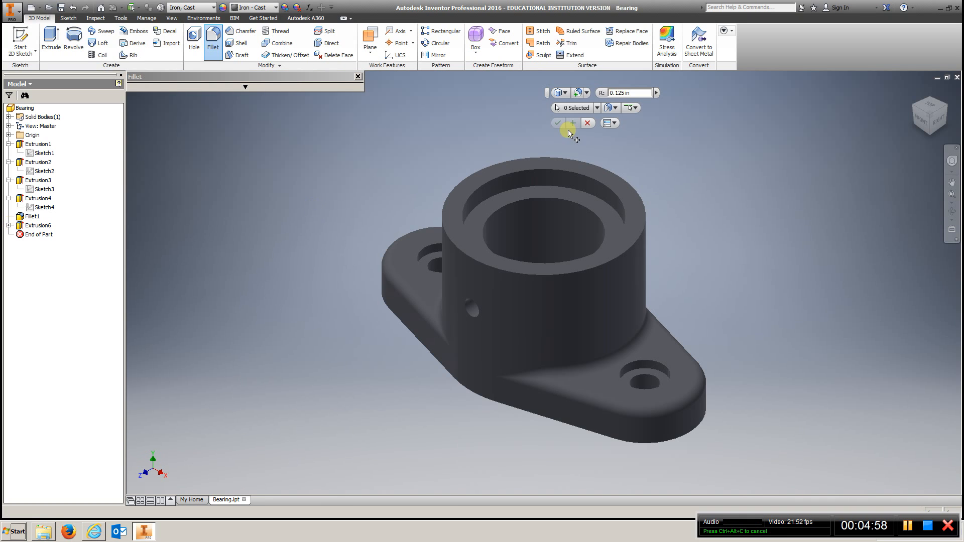
pyautogui.click(358, 75)
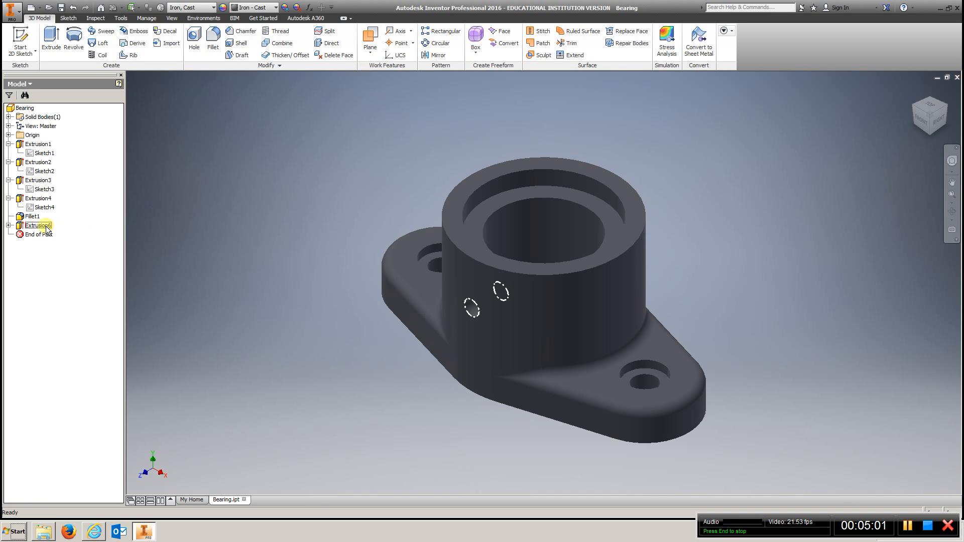
# Open Sketch6 under Extrusion6, slice the graphics at the sketch plane to examine the small side hole's circle, and exit the sketch.
pyautogui.click(8, 225)
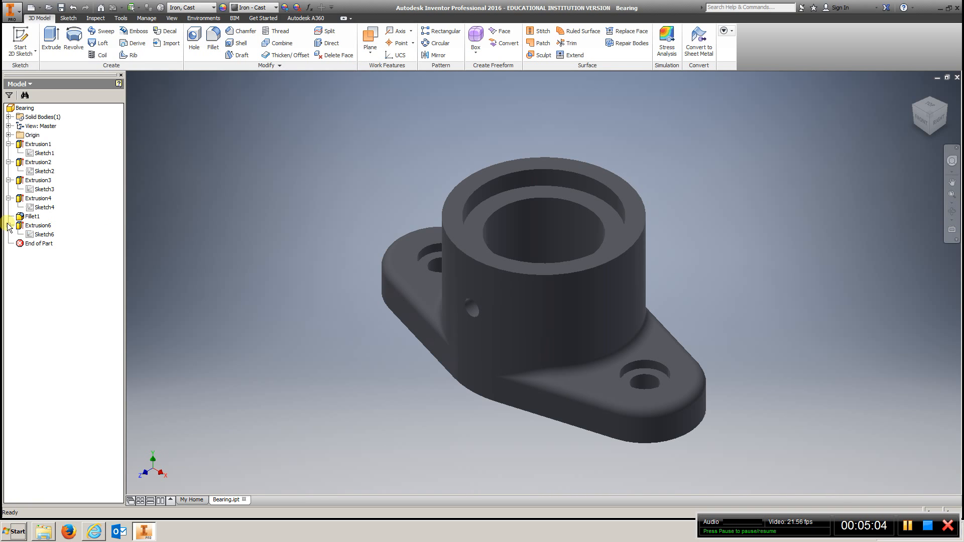
pyautogui.click(43, 234)
pyautogui.rightClick(43, 235)
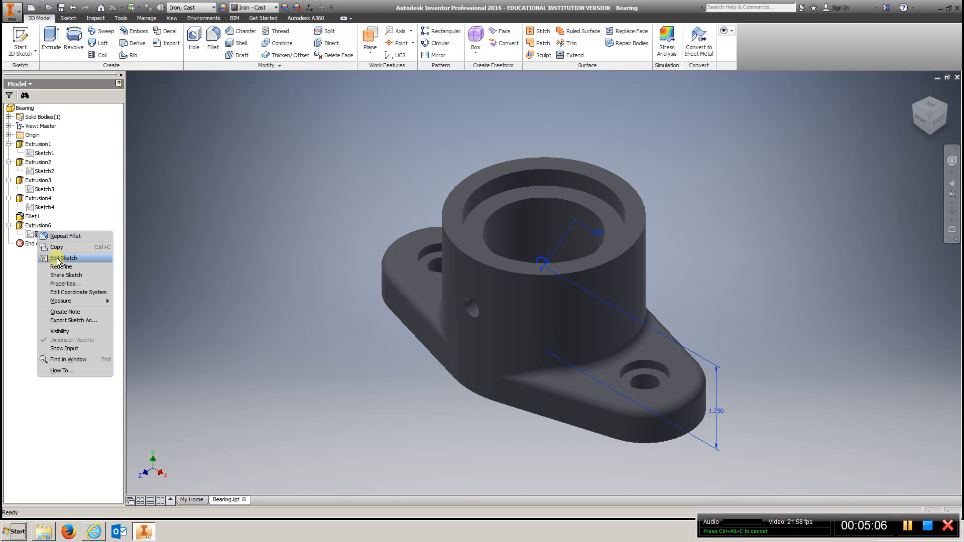
pyautogui.click(58, 258)
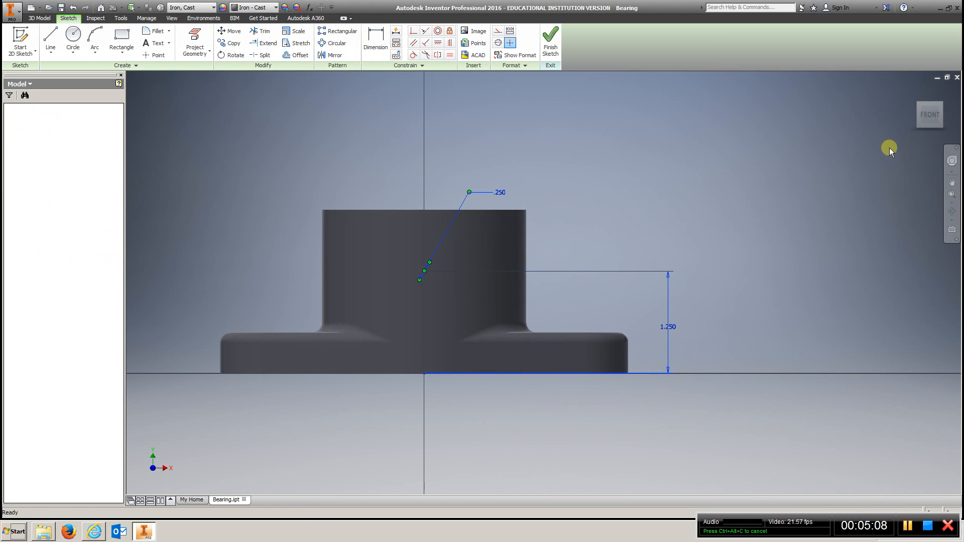
pyautogui.moveTo(927, 111); pyautogui.dragTo(828, 164)
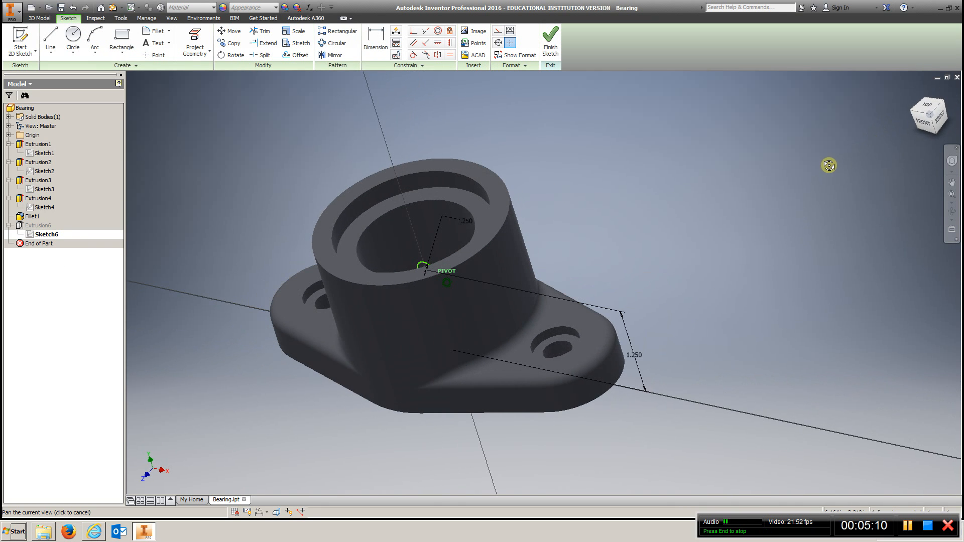
pyautogui.rightClick(691, 211)
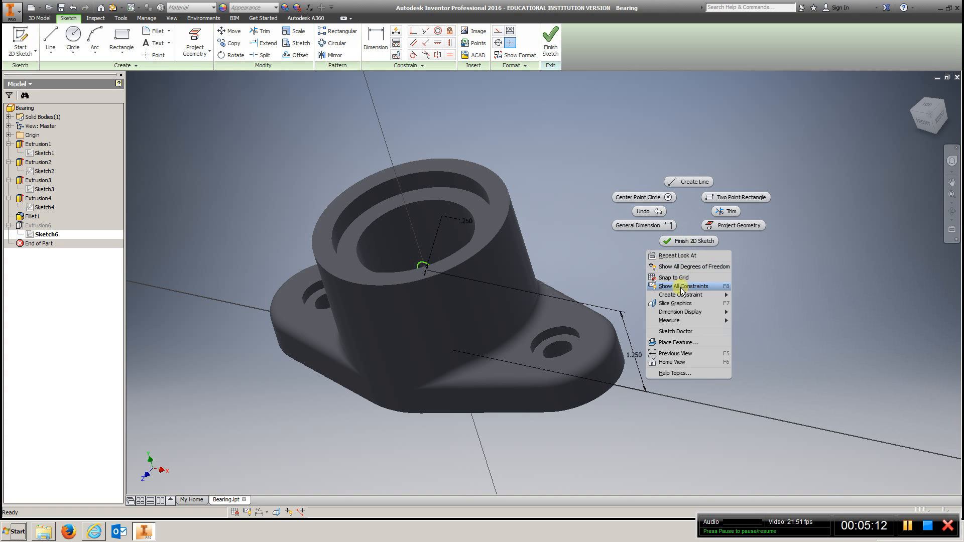
pyautogui.click(683, 303)
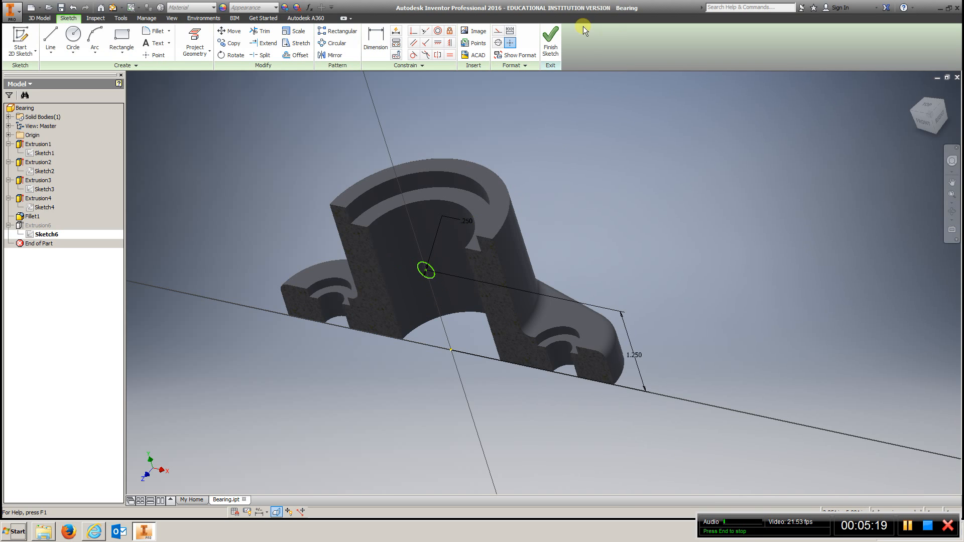
pyautogui.rightClick(723, 198)
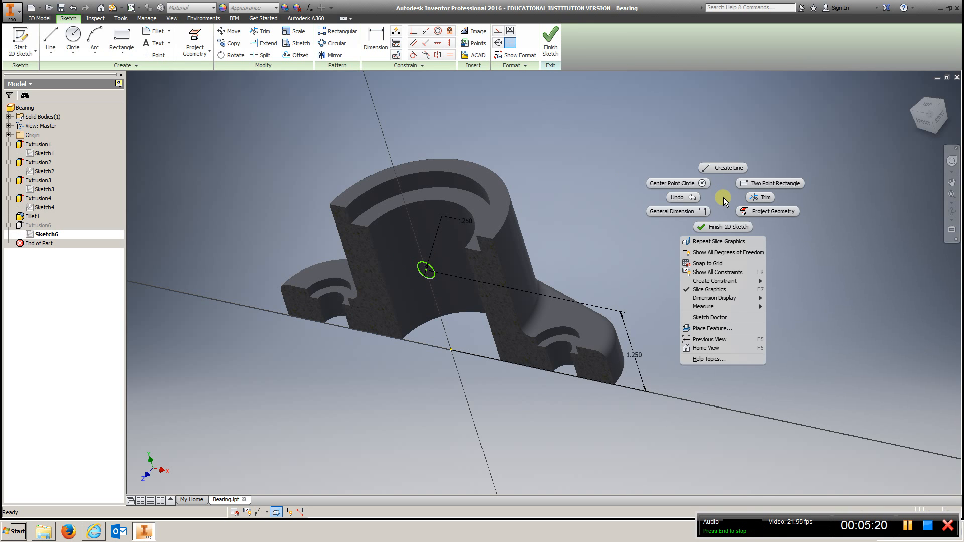
pyautogui.click(736, 226)
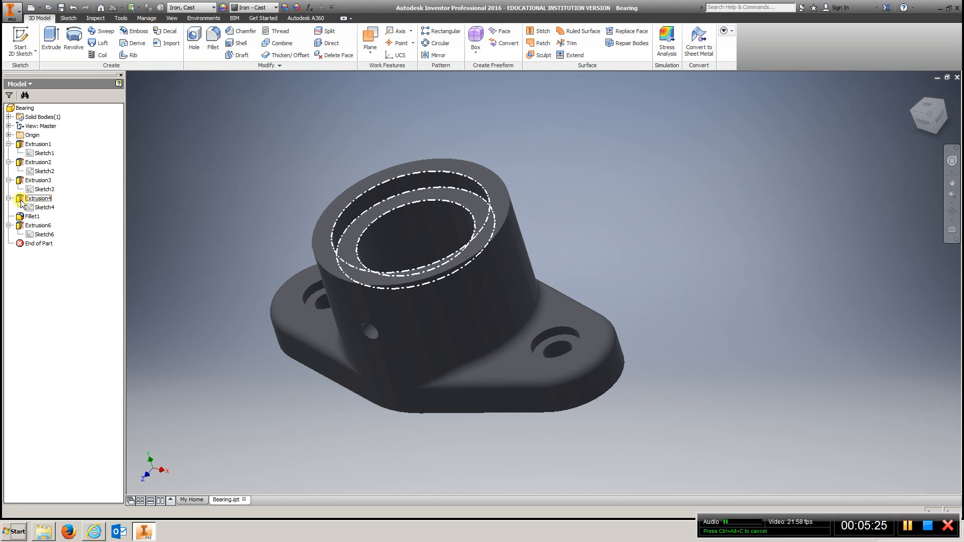
# Highlight the origin XY Plane, reopen Sketch6 with sliced graphics to examine the hole's placement on it, and exit the sketch.
pyautogui.click(8, 135)
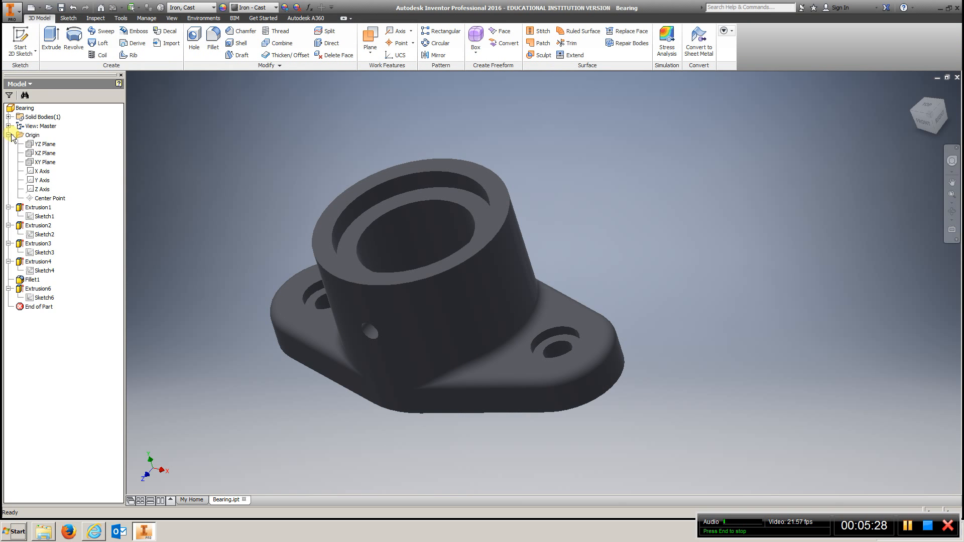
pyautogui.click(45, 162)
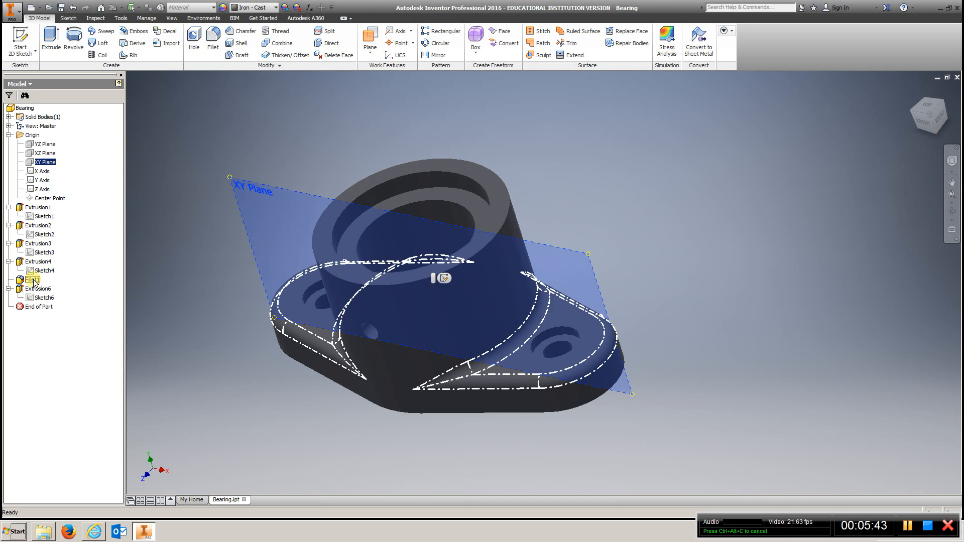
pyautogui.rightClick(44, 300)
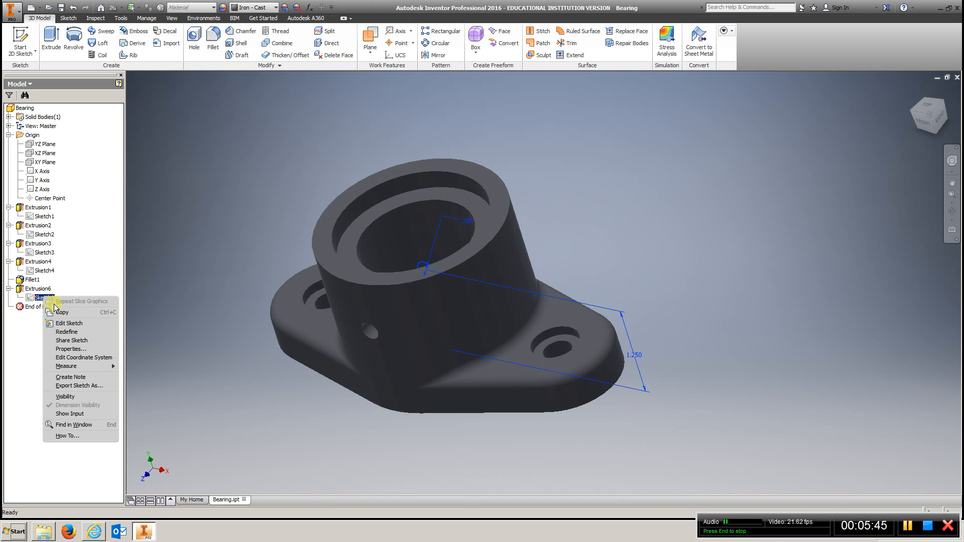
pyautogui.click(68, 325)
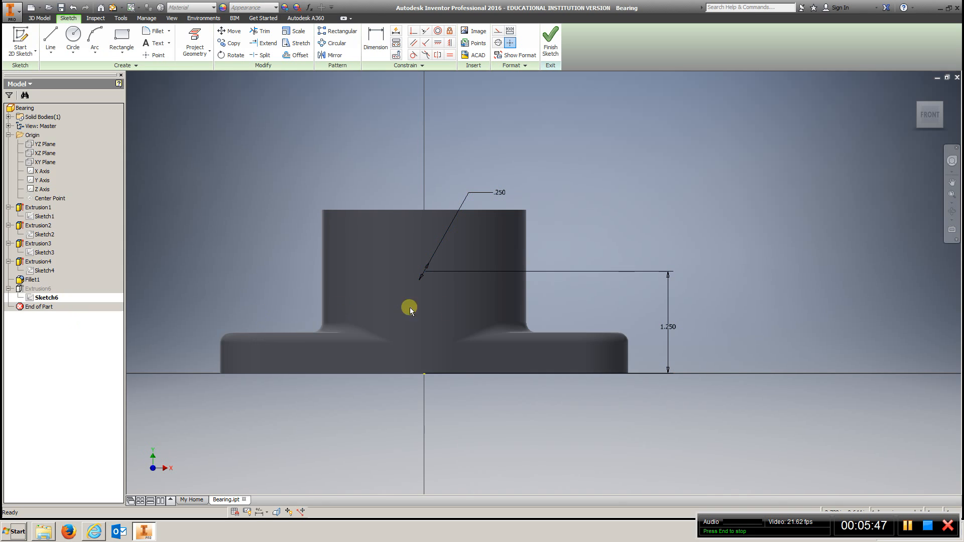
pyautogui.rightClick(756, 184)
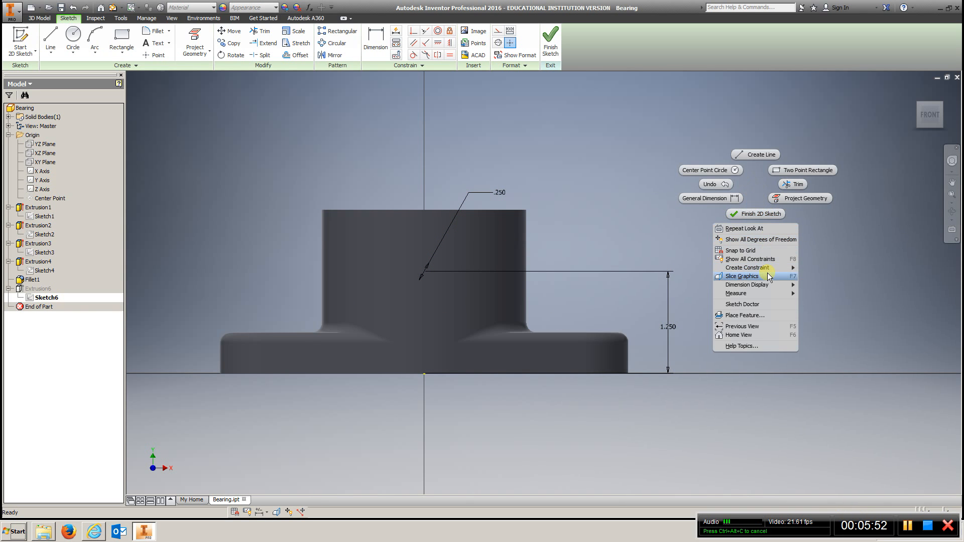
pyautogui.click(741, 276)
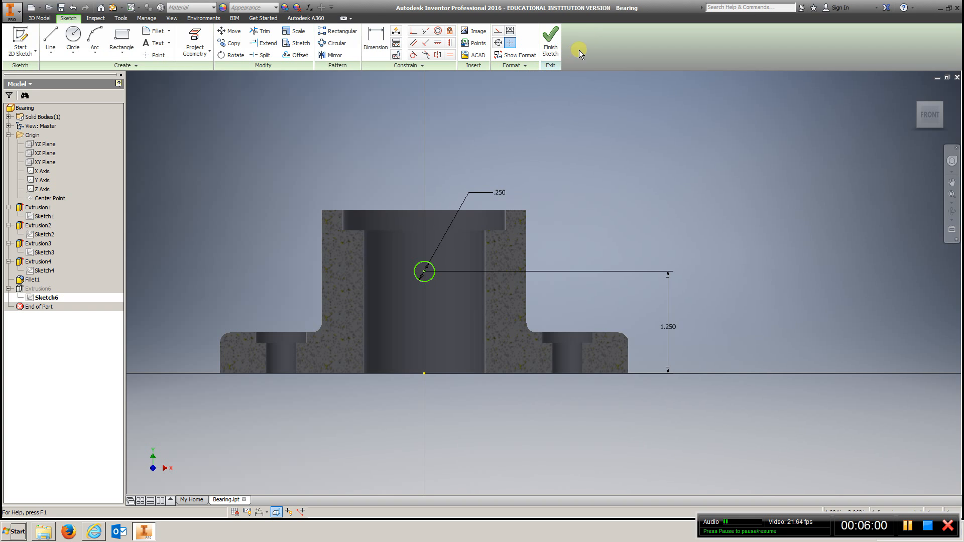
pyautogui.click(551, 45)
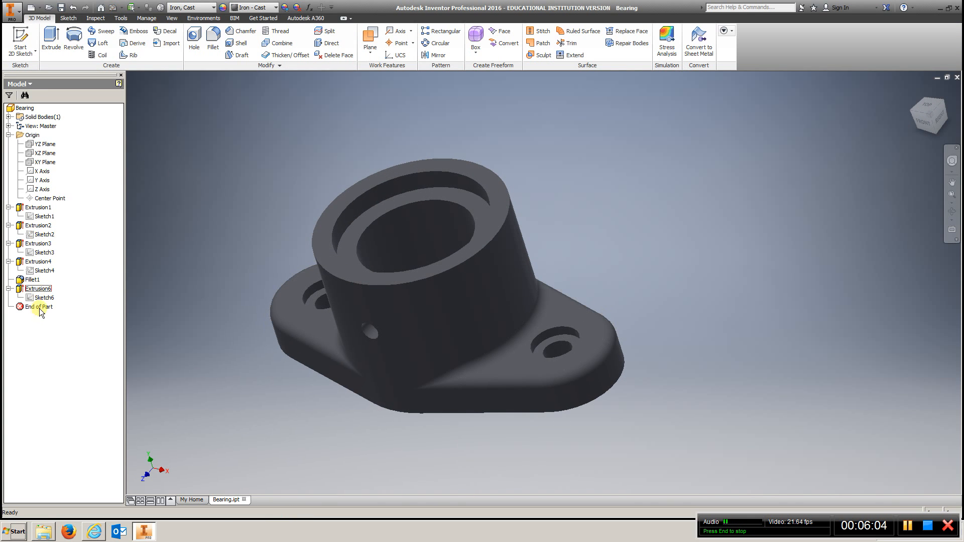
# Review the extrude settings of the side hole cut, Extrusion6, and close them.
pyautogui.rightClick(40, 290)
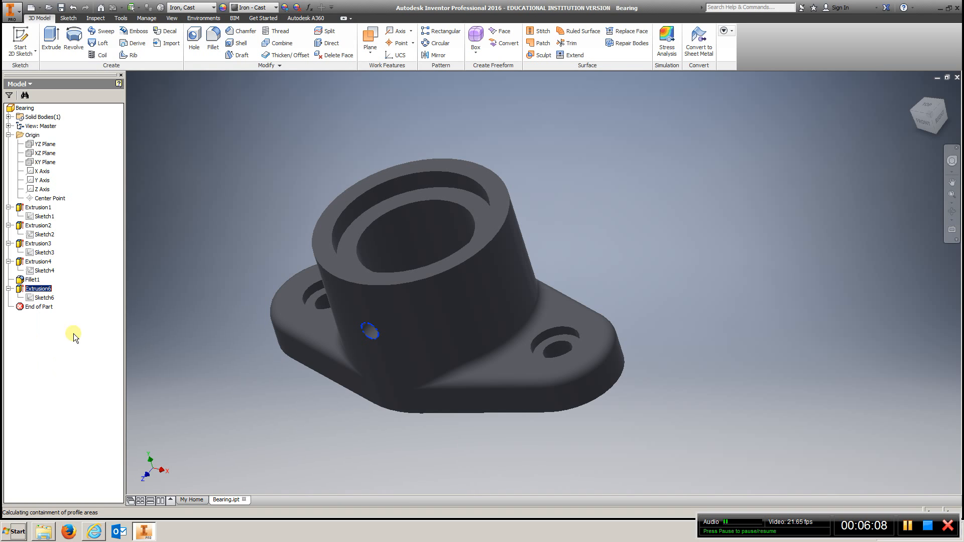
pyautogui.click(60, 366)
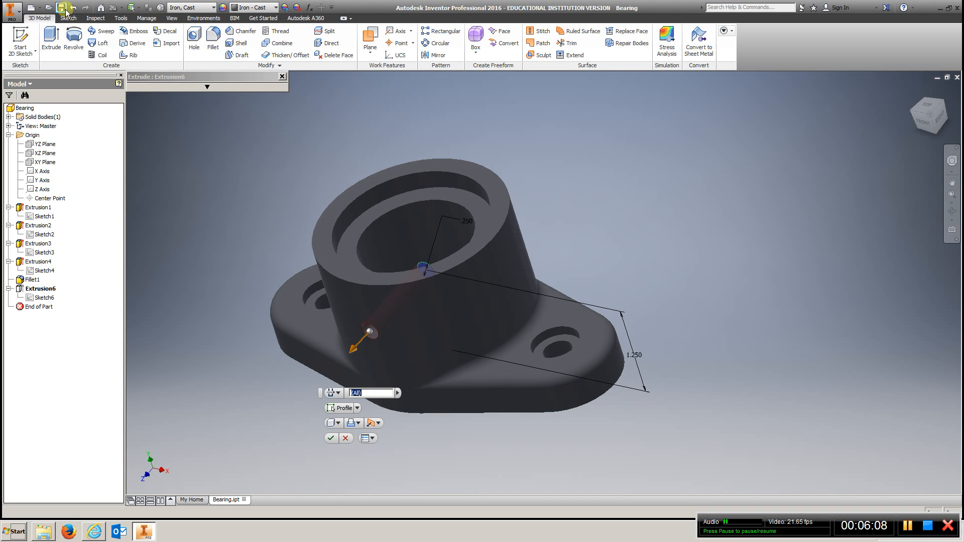
pyautogui.click(208, 86)
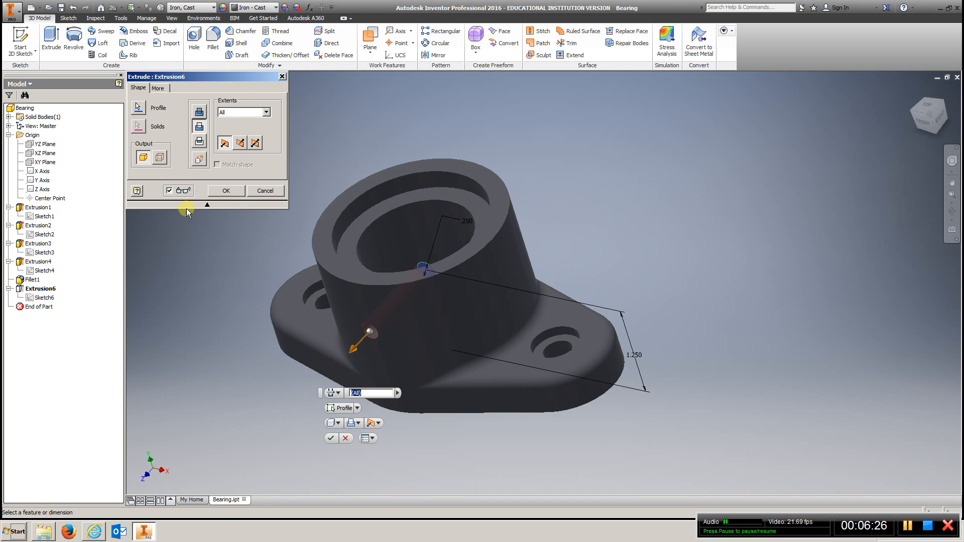
pyautogui.click(227, 191)
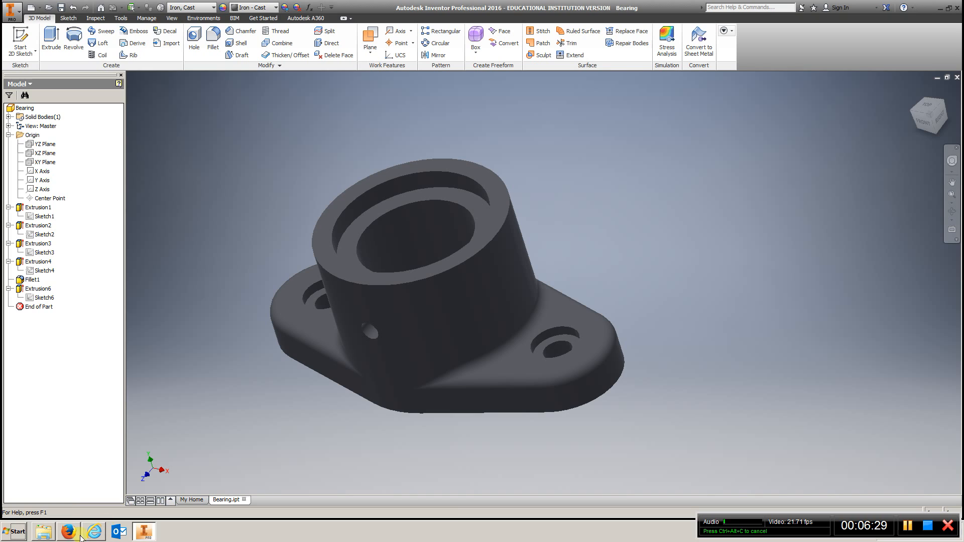
# Open the Bearing 11x17 drawing from the Ex0 folder and delete the person's name from its title block.
pyautogui.moveTo(53, 532)
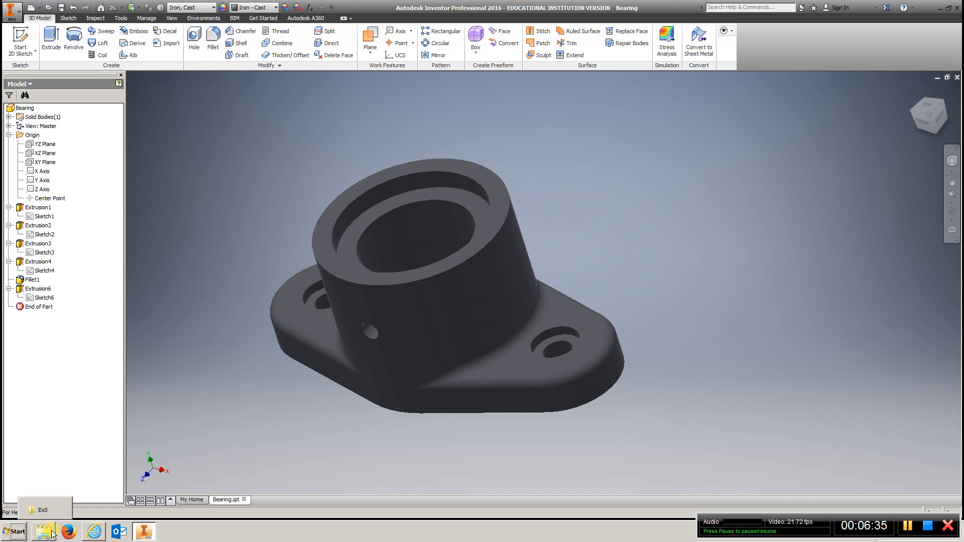
pyautogui.click(43, 510)
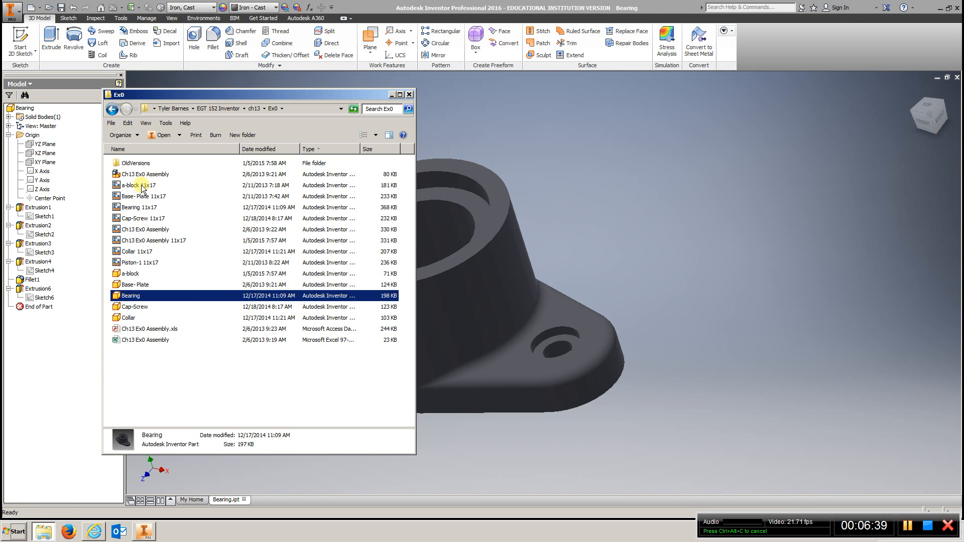
pyautogui.doubleClick(143, 207)
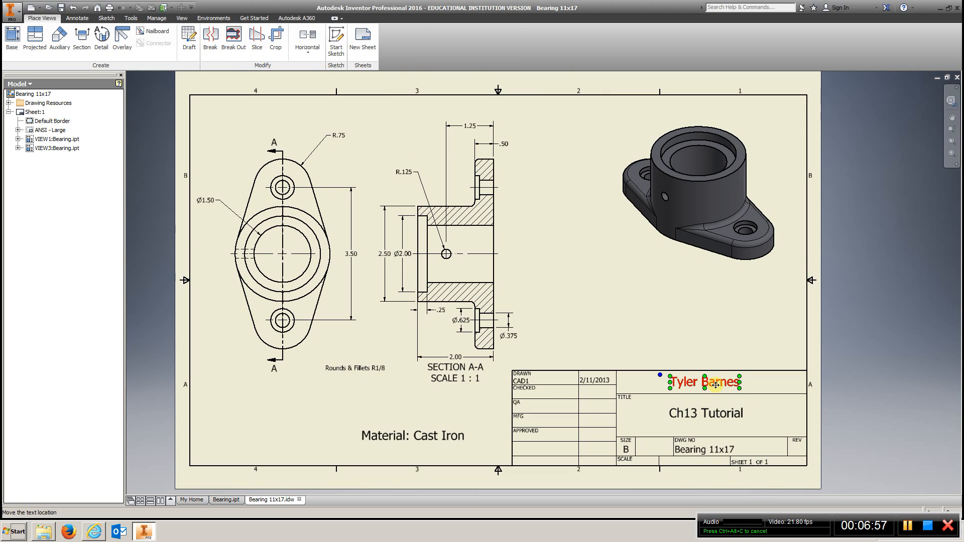
pyautogui.click(715, 385)
pyautogui.press('Delete')
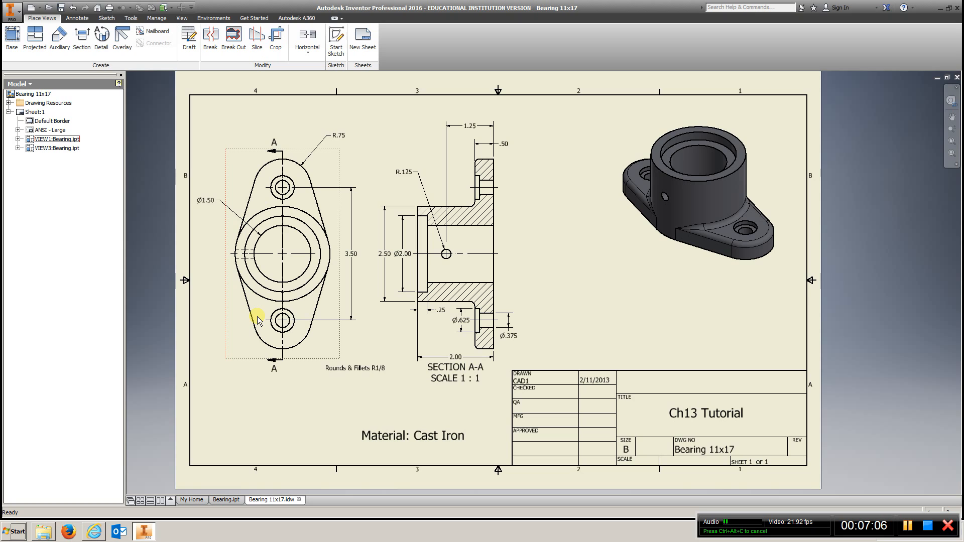
# Start the Section view command in the Bearing 11x17 drawing.
pyautogui.click(81, 32)
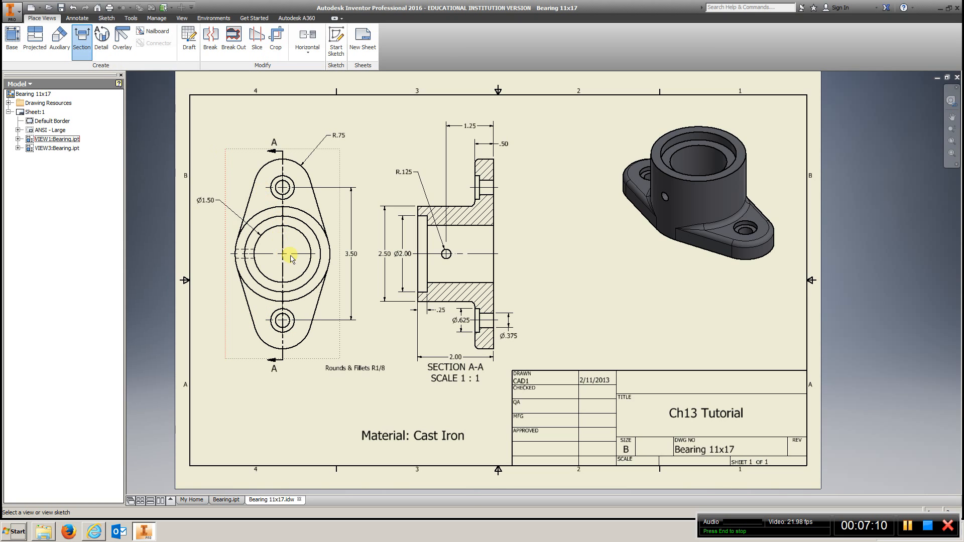